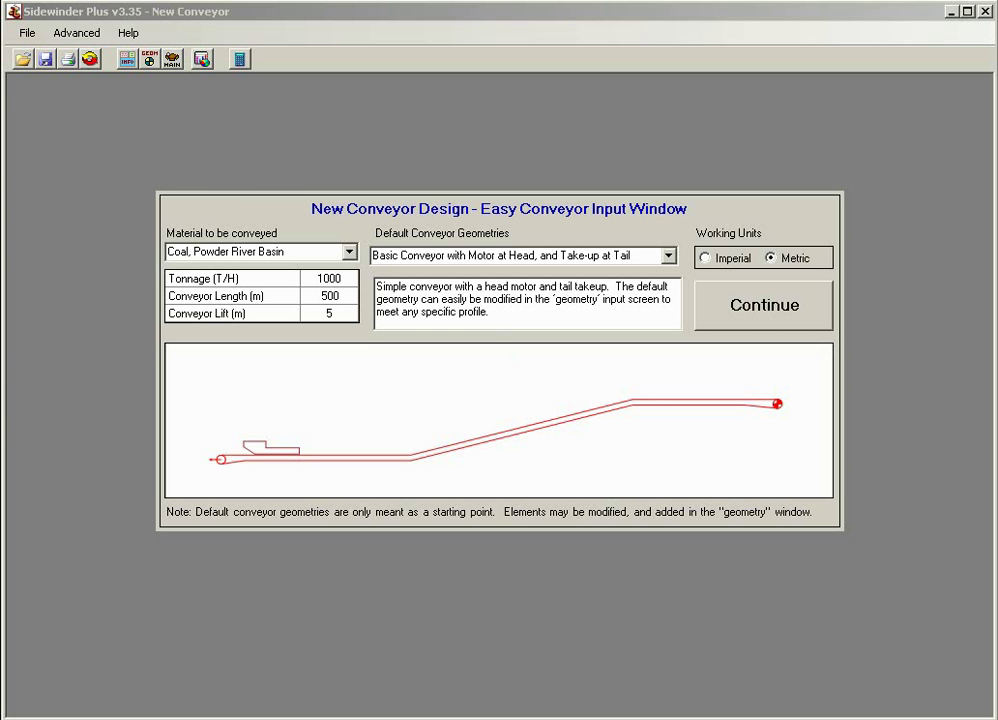
- Switch the default geometry from Head Motor - Horizontal Take-up at Tail to Empty Conveyor Geometry
{"action": "left_click", "coordinate": [668, 257]}
{"action": "left_click", "coordinate": [669, 275]}
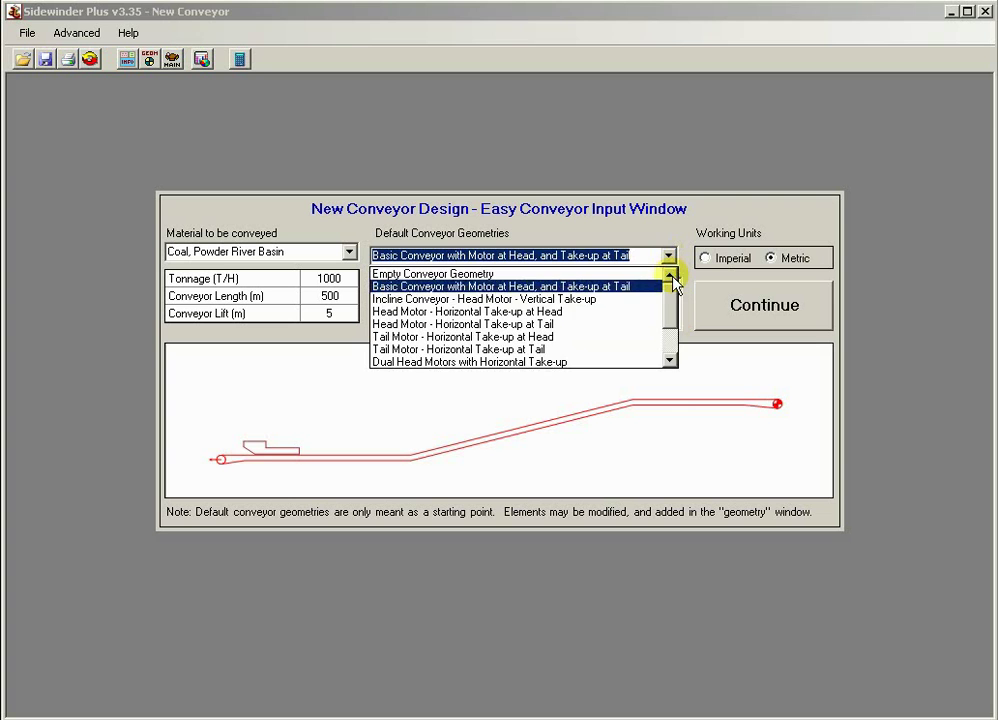
{"action": "left_click", "coordinate": [652, 324]}
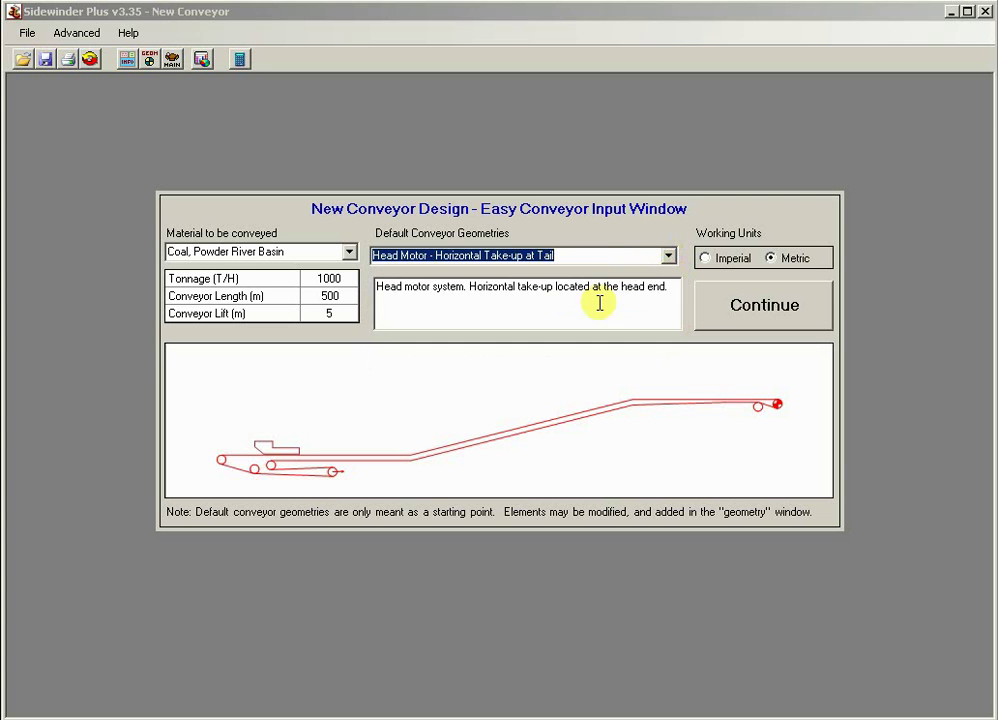
{"action": "left_click", "coordinate": [668, 257]}
{"action": "left_click", "coordinate": [669, 276]}
{"action": "left_click", "coordinate": [670, 277]}
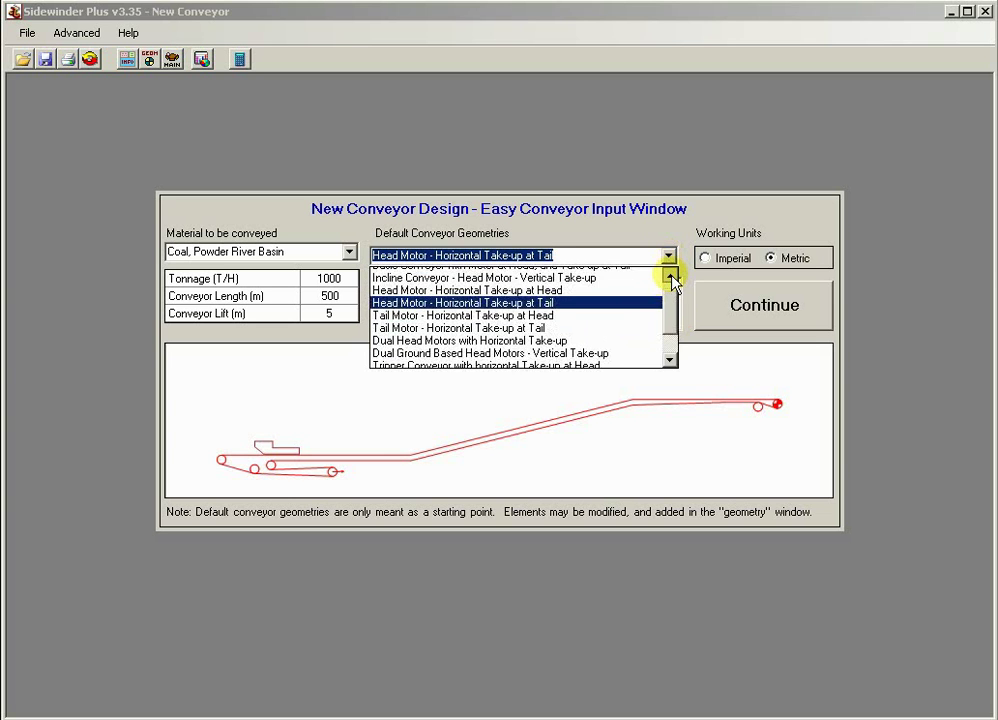
{"action": "left_click", "coordinate": [670, 277]}
{"action": "left_click", "coordinate": [570, 274]}
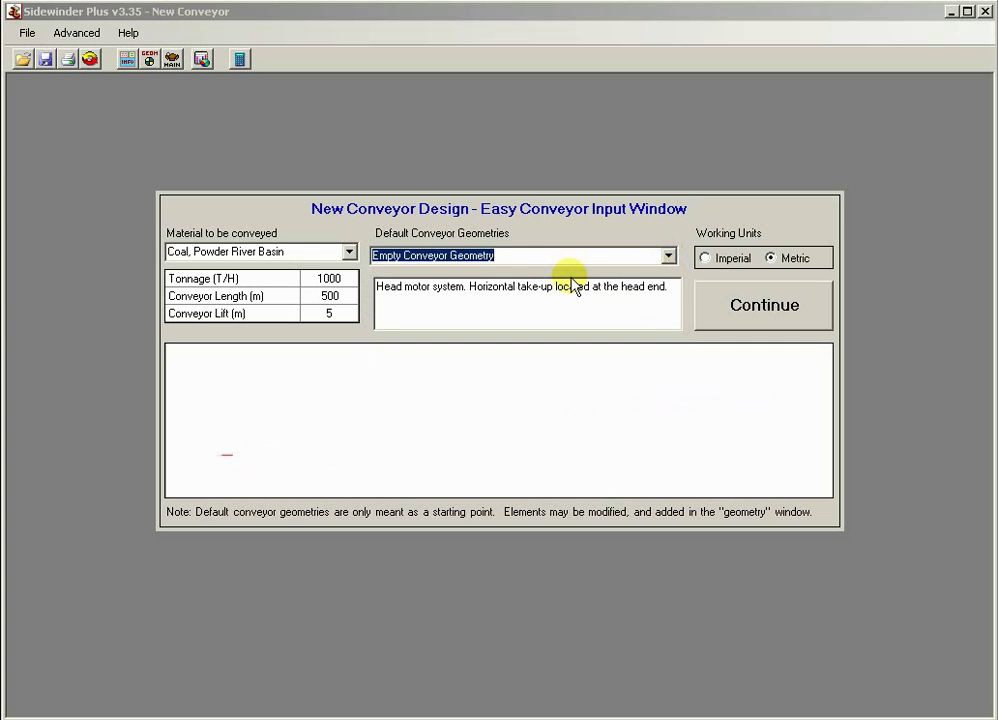
- Open the profile editor and set the first element's length to 100 m
{"action": "left_click", "coordinate": [762, 314]}
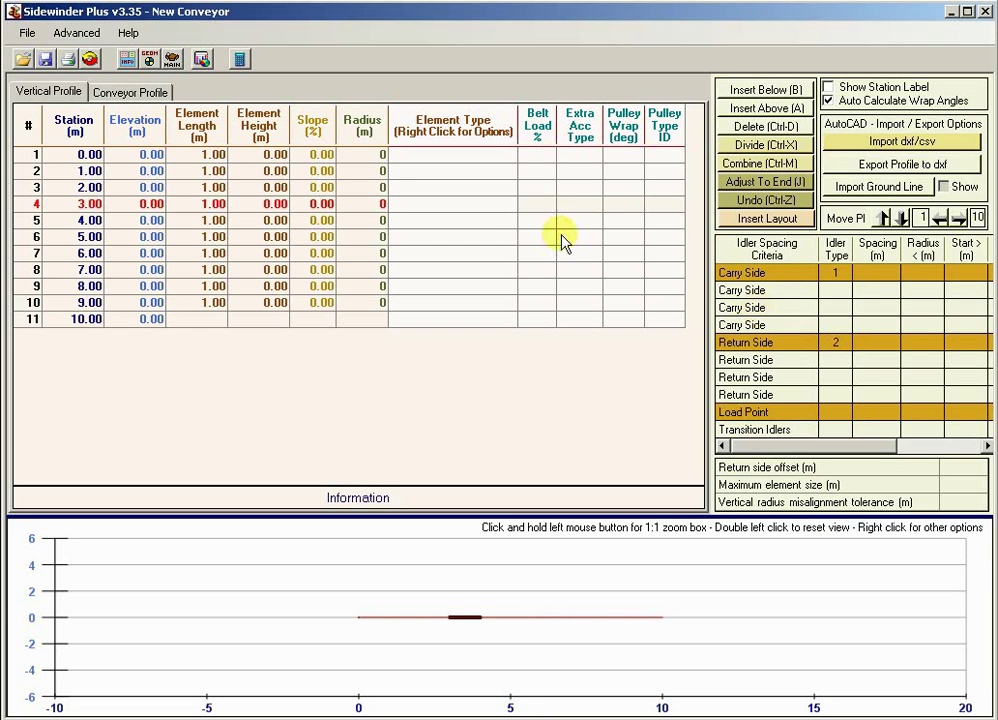
{"action": "left_click", "coordinate": [251, 177]}
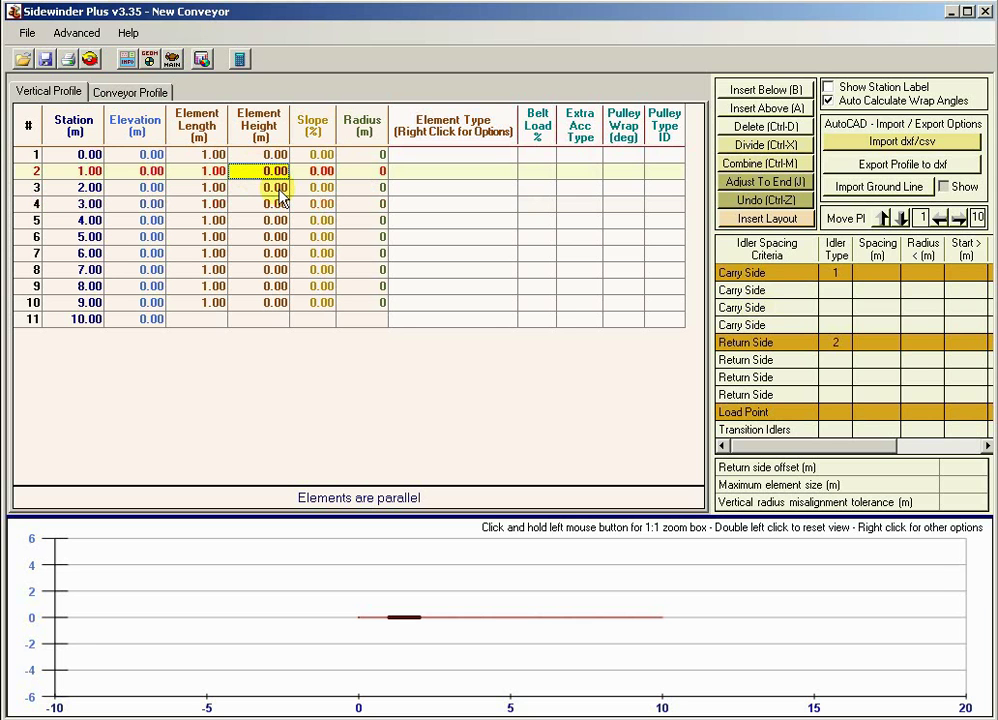
{"action": "key", "text": "Down"}
{"action": "key", "text": "Down"}
{"action": "key", "text": "Down"}
{"action": "key", "text": "Down"}
{"action": "key", "text": "Down"}
{"action": "key", "text": "Down"}
{"action": "key", "text": "Down"}
{"action": "key", "text": "Down"}
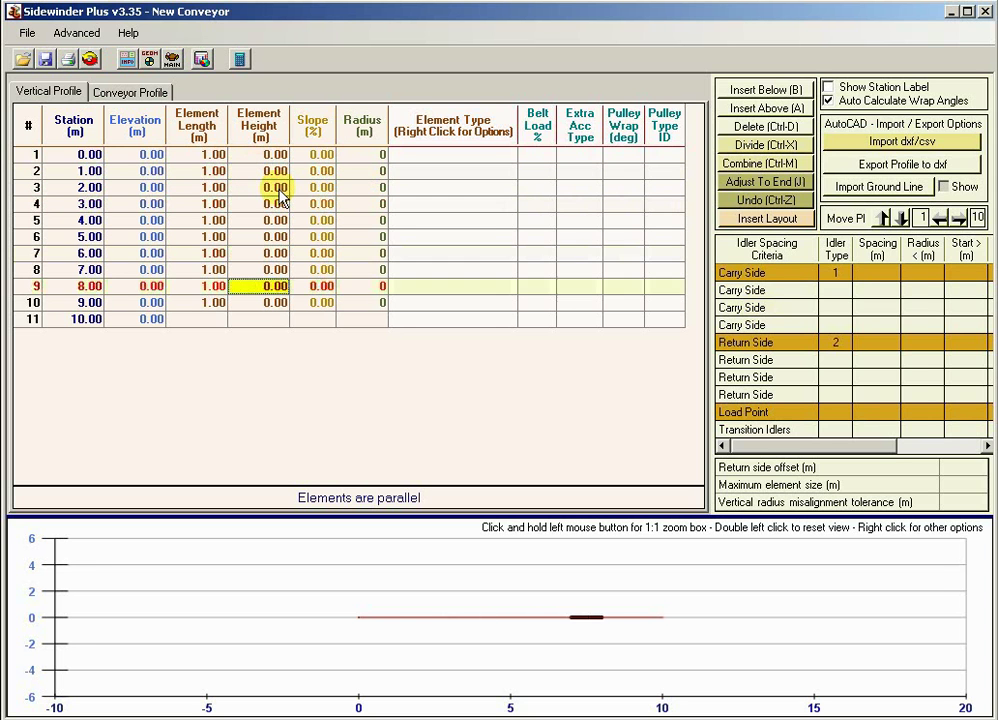
{"action": "key", "text": "Left"}
{"action": "key", "text": "Up"}
{"action": "key", "text": "Up"}
{"action": "key", "text": "Up"}
{"action": "key", "text": "Up"}
{"action": "key", "text": "Up"}
{"action": "key", "text": "Up"}
{"action": "key", "text": "Up"}
{"action": "key", "text": "Up"}
{"action": "key", "text": "Up"}
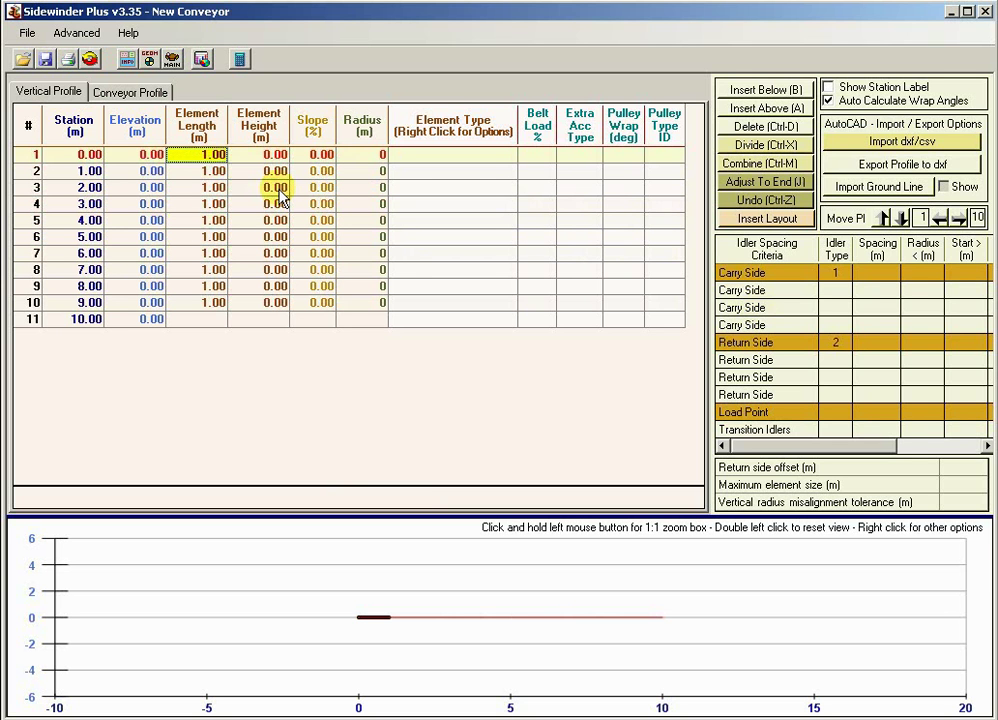
{"action": "type", "text": "100"}
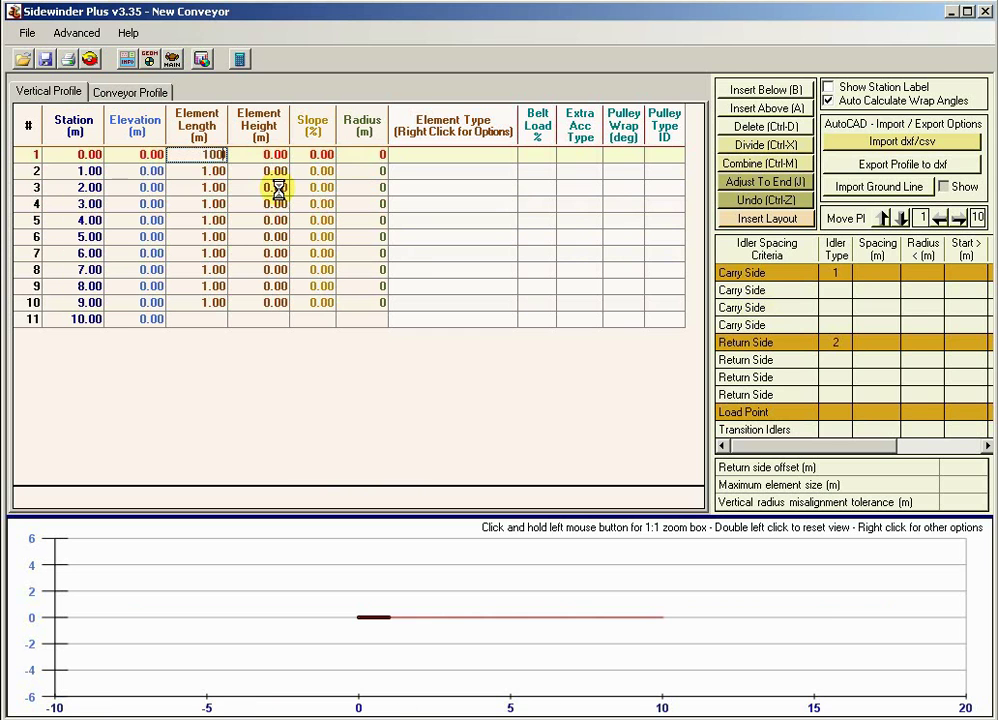
{"action": "key", "text": "Return"}
- Make row 2 a Motor and give row 3 a -100 m return length
{"action": "key", "text": "Right"}
{"action": "key", "text": "Right"}
{"action": "key", "text": "Right"}
{"action": "key", "text": "Right"}
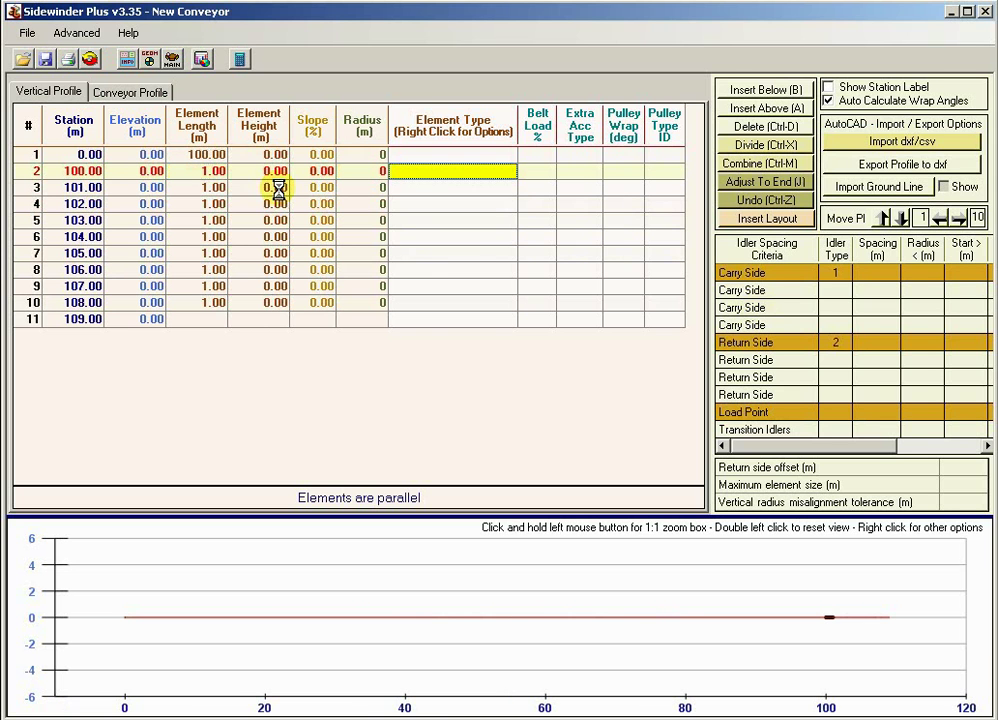
{"action": "right_click", "coordinate": [466, 177]}
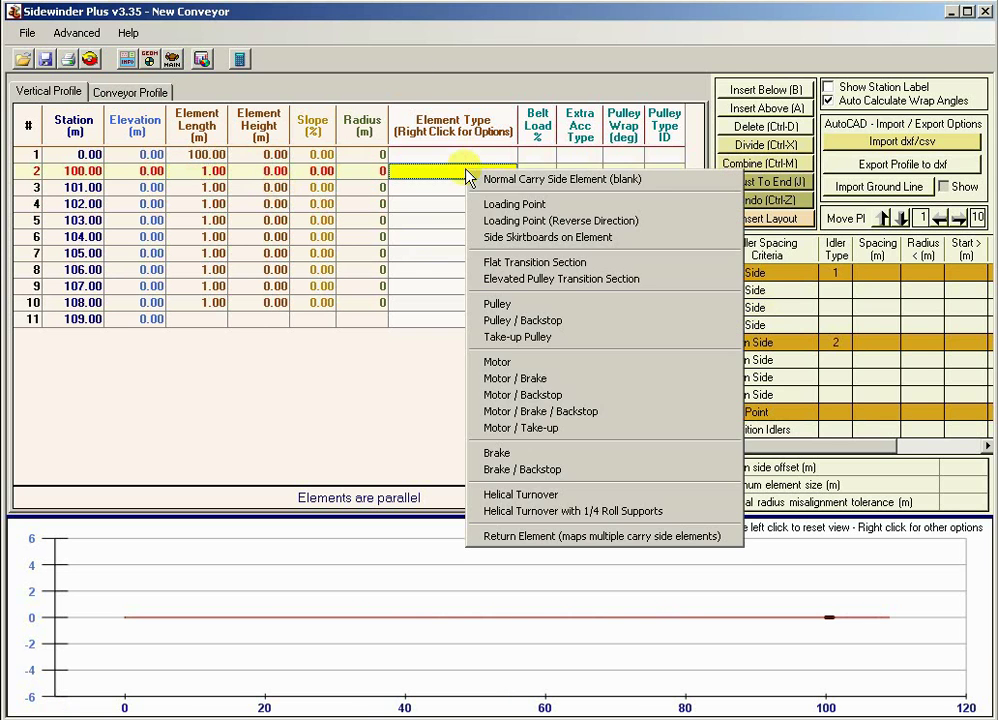
{"action": "left_click", "coordinate": [524, 368]}
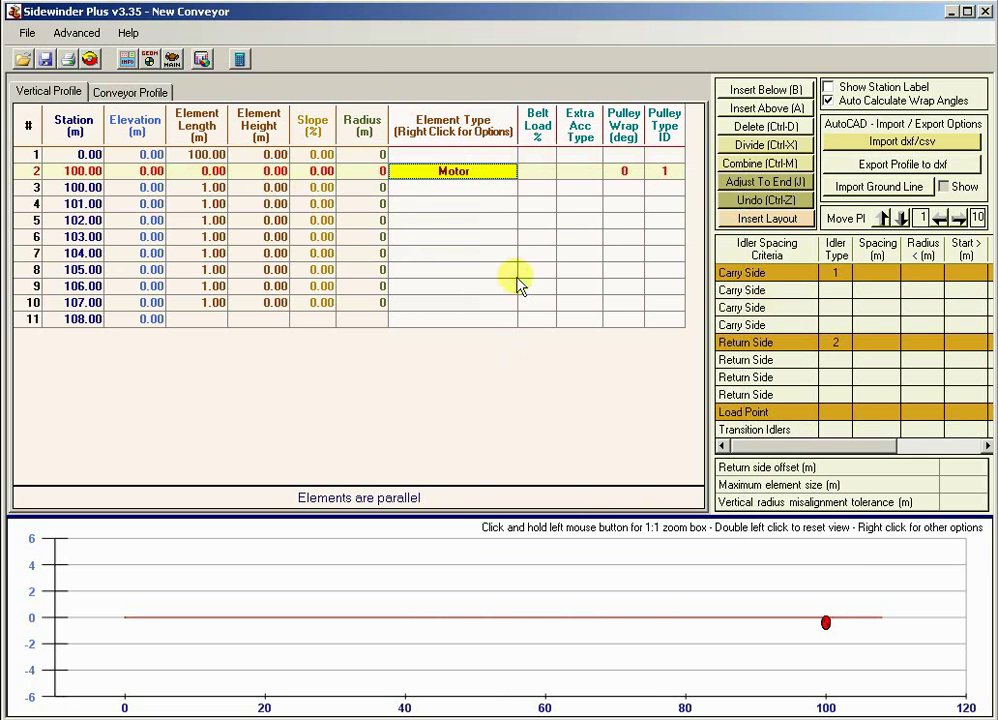
{"action": "left_click", "coordinate": [207, 190]}
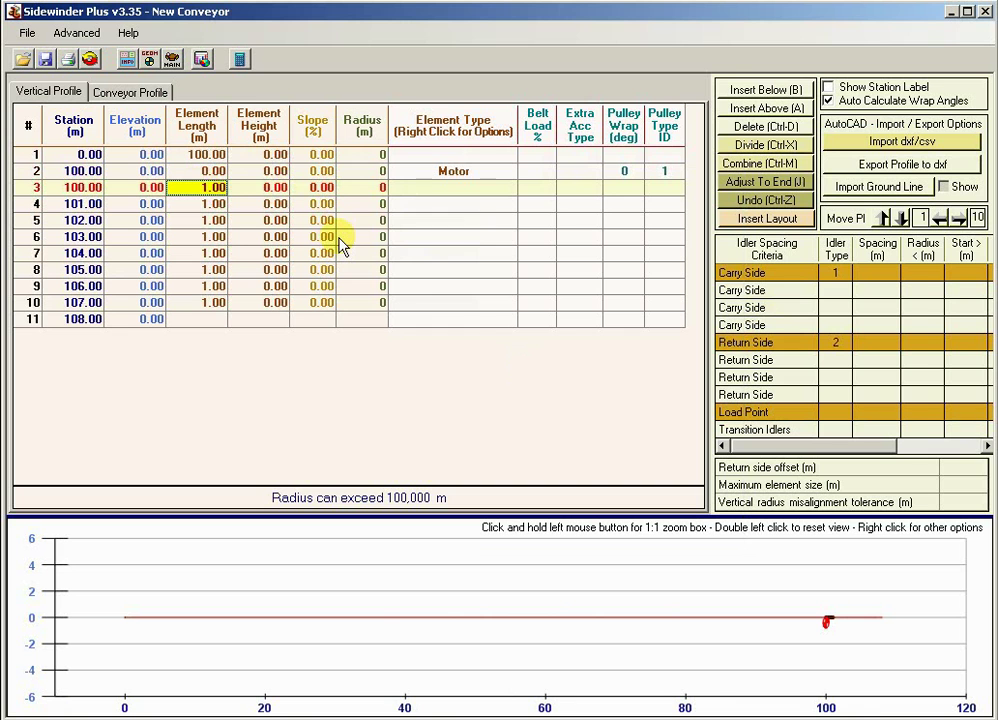
{"action": "type", "text": "-100"}
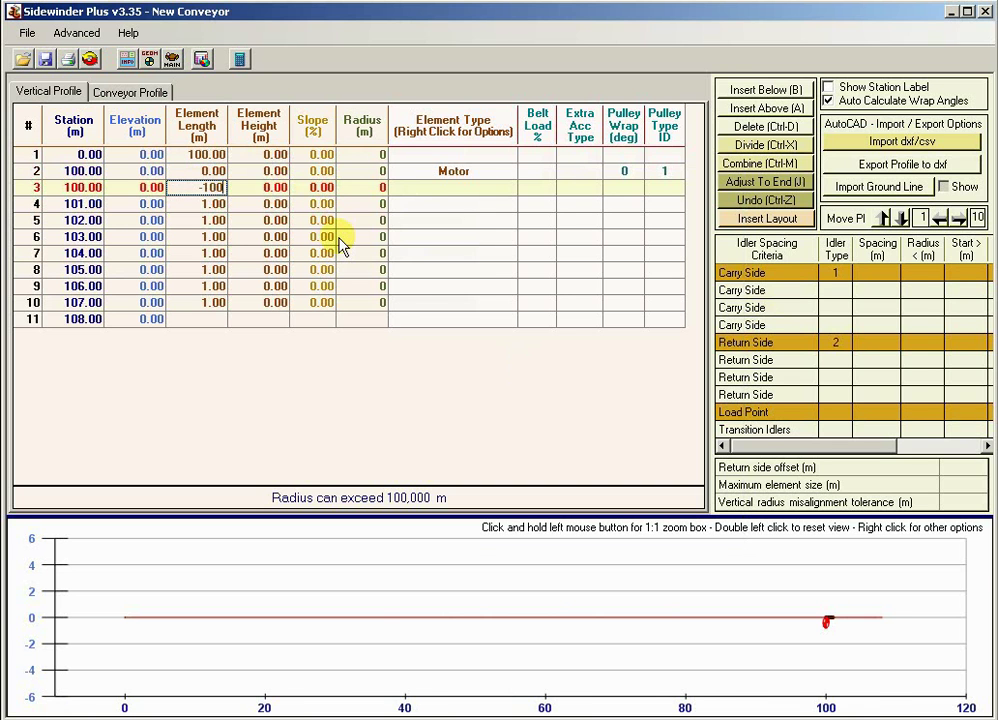
{"action": "key", "text": "Return"}
{"action": "key", "text": "Down"}
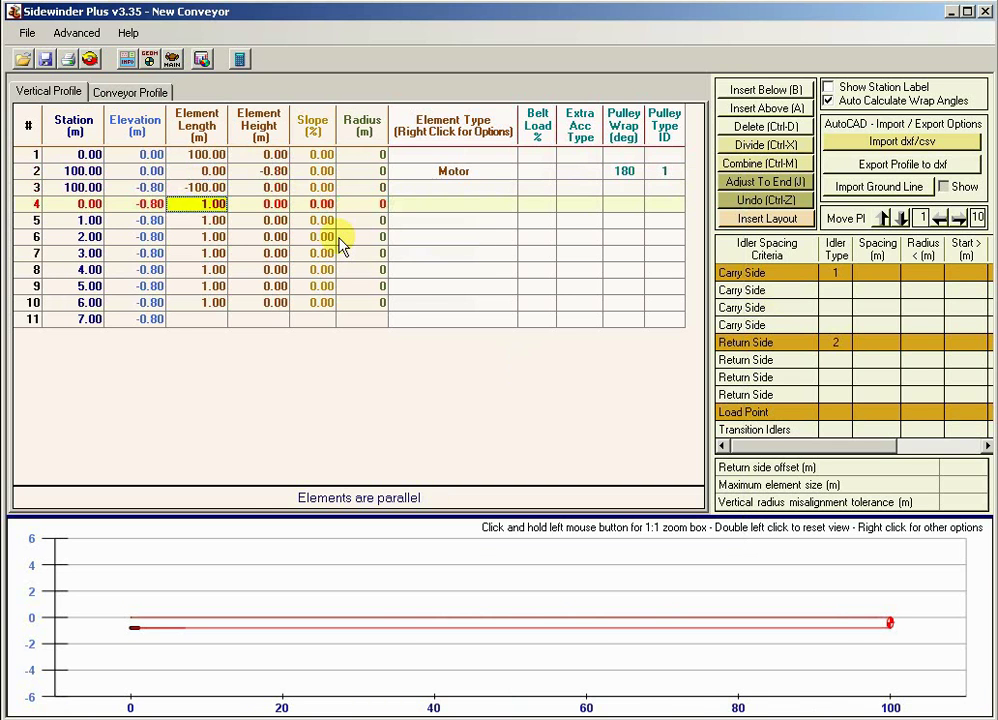
{"action": "key", "text": "Right"}
{"action": "key", "text": "Right"}
{"action": "key", "text": "Right"}
{"action": "key", "text": "Right"}
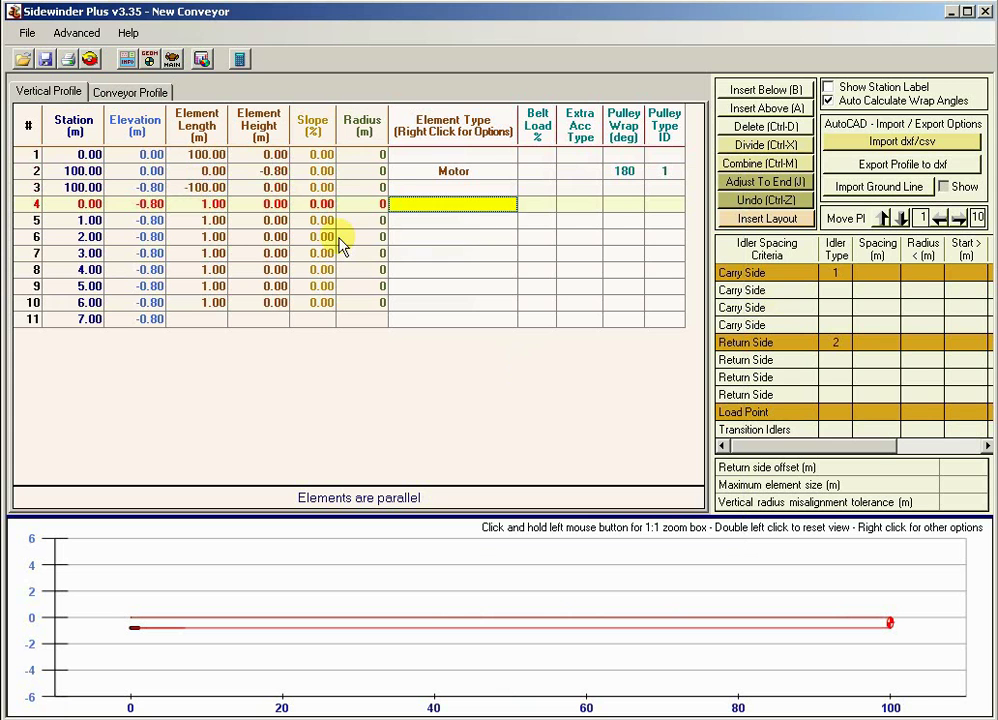
- Make row 4 a Take-up Pulley at station 0, then review the profile rows
{"action": "right_click", "coordinate": [461, 205]}
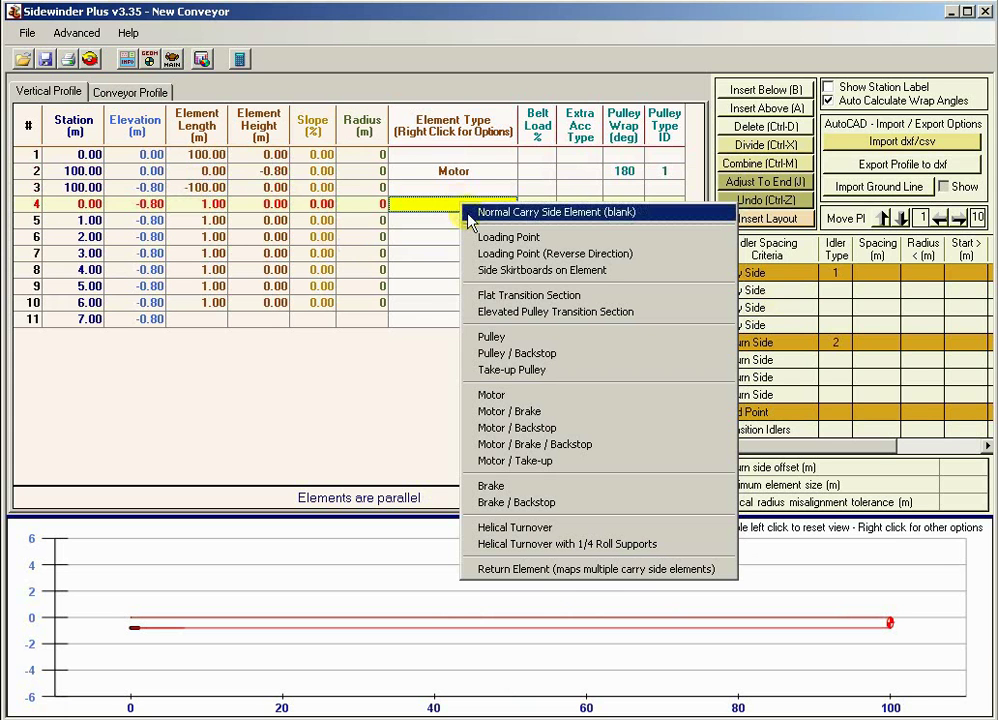
{"action": "left_click", "coordinate": [512, 369]}
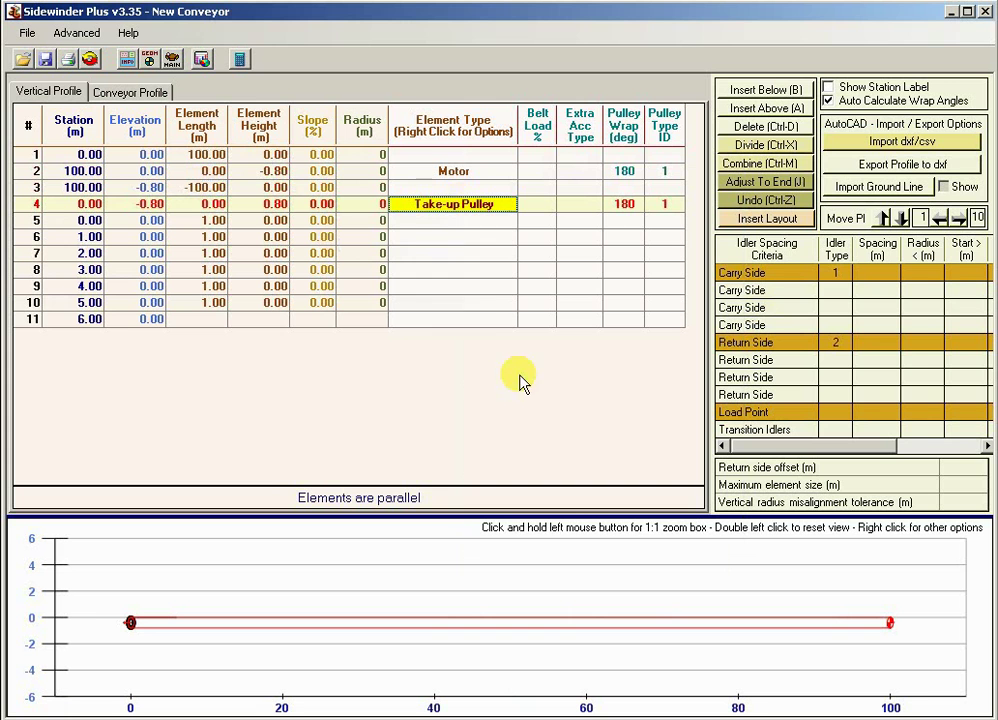
{"action": "left_click", "coordinate": [413, 222]}
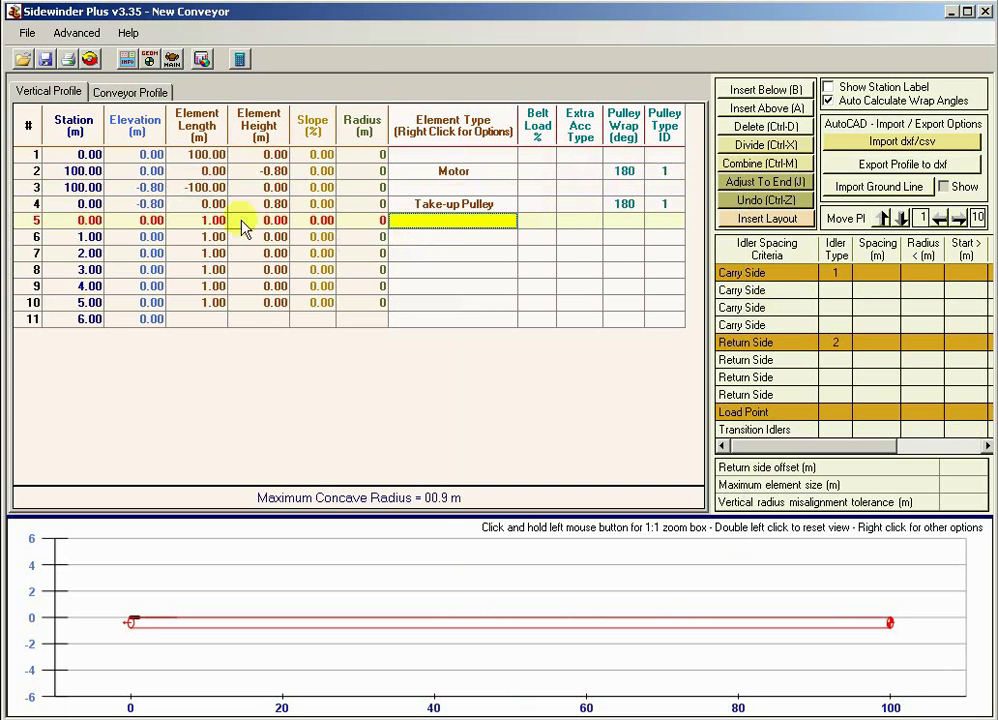
{"action": "left_click", "coordinate": [256, 252]}
{"action": "left_click", "coordinate": [249, 287]}
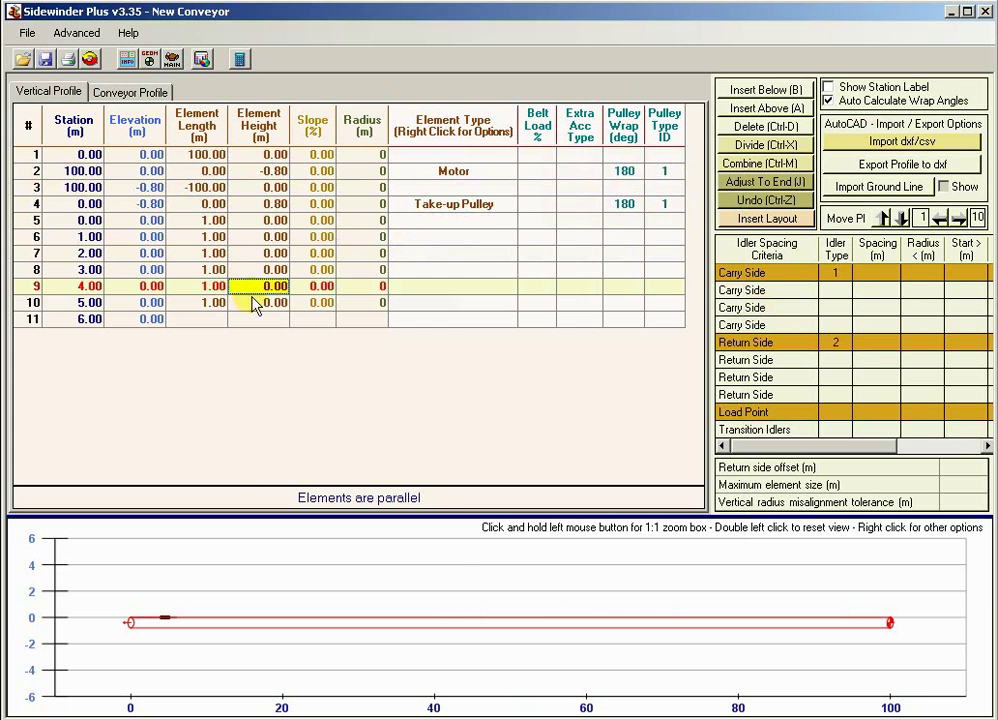
{"action": "left_click", "coordinate": [378, 222]}
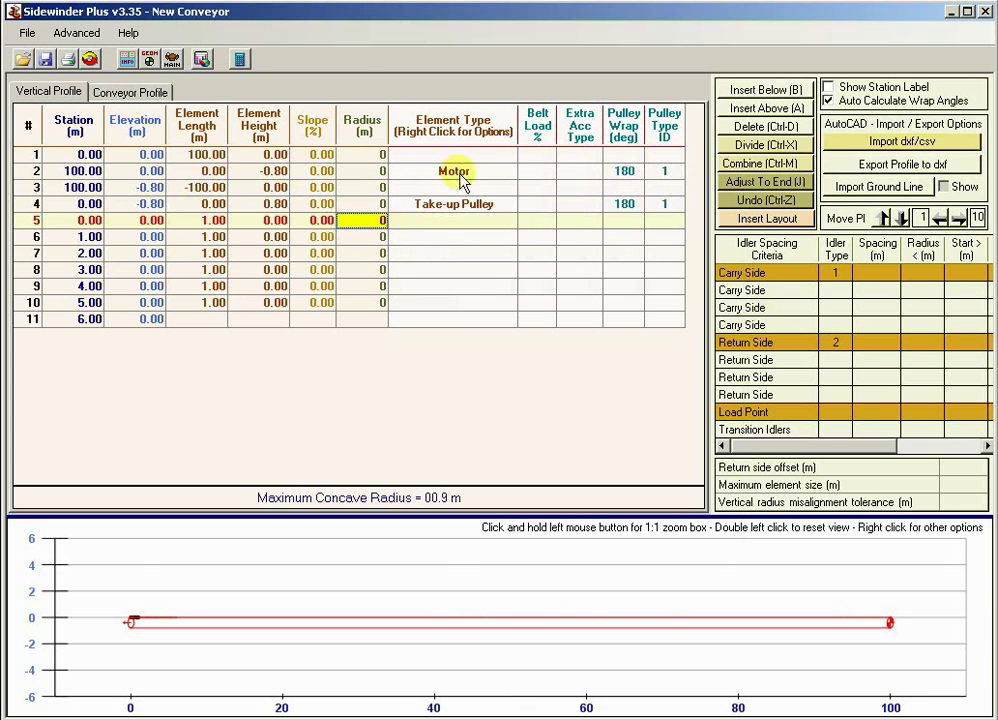
{"action": "left_click", "coordinate": [412, 157]}
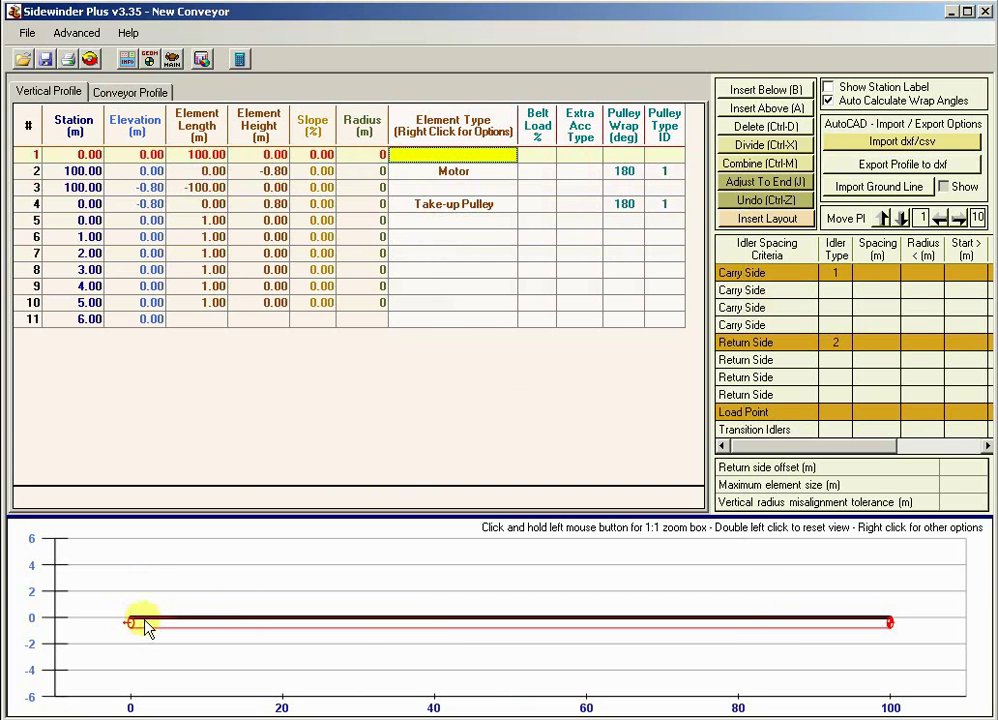
{"action": "left_click", "coordinate": [206, 157]}
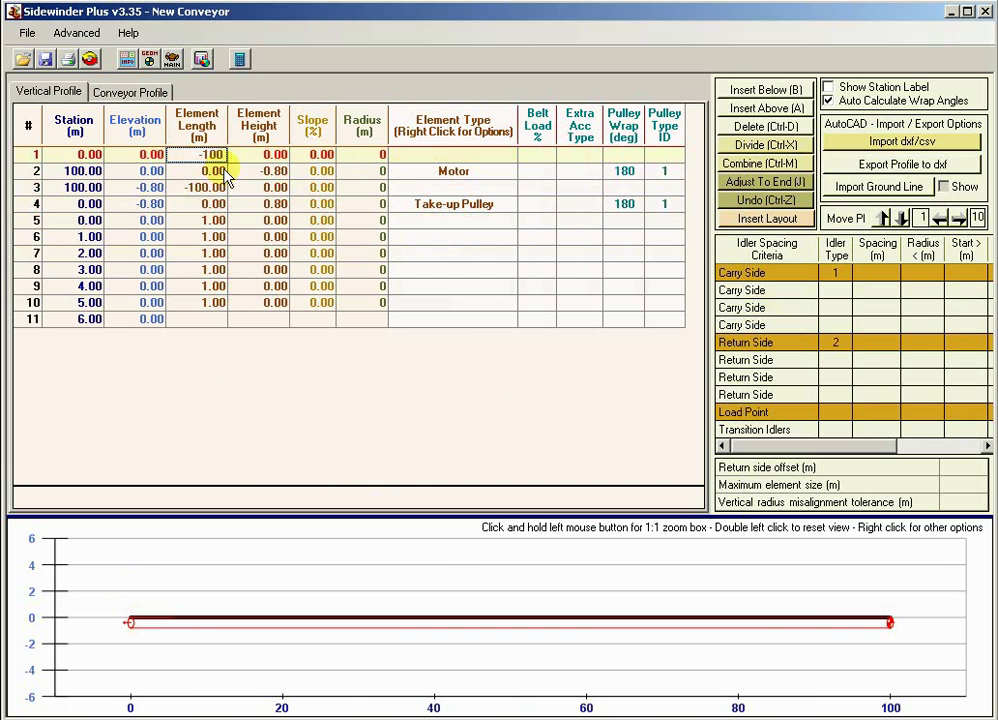
{"action": "type", "text": "-10"}
{"action": "key", "text": "Return"}
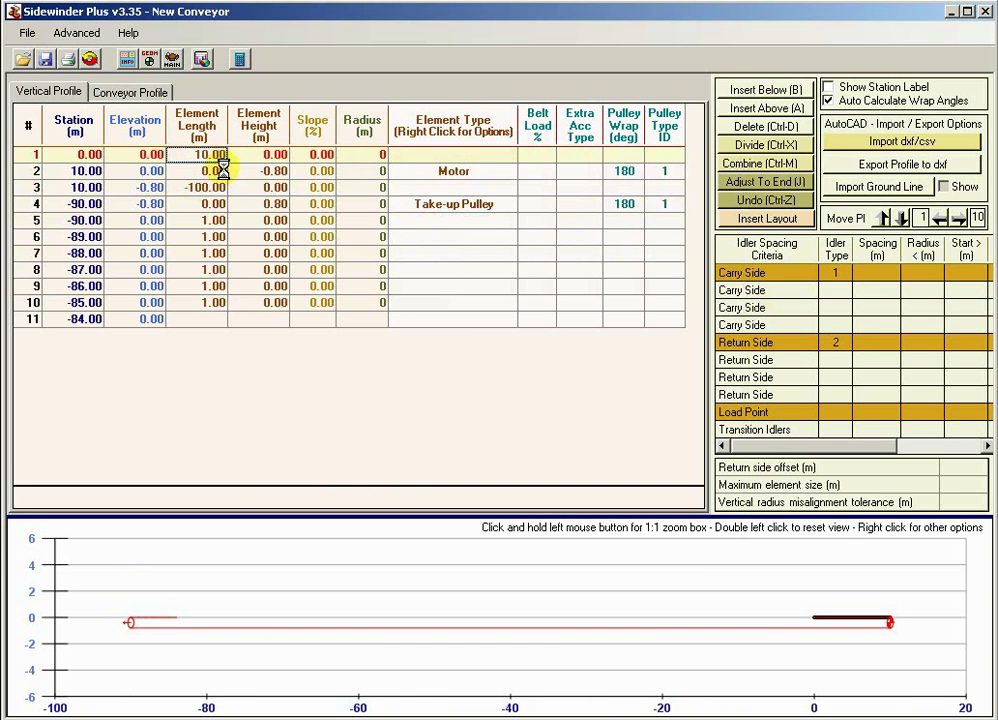
{"action": "type", "text": "100"}
{"action": "key", "text": "Return"}
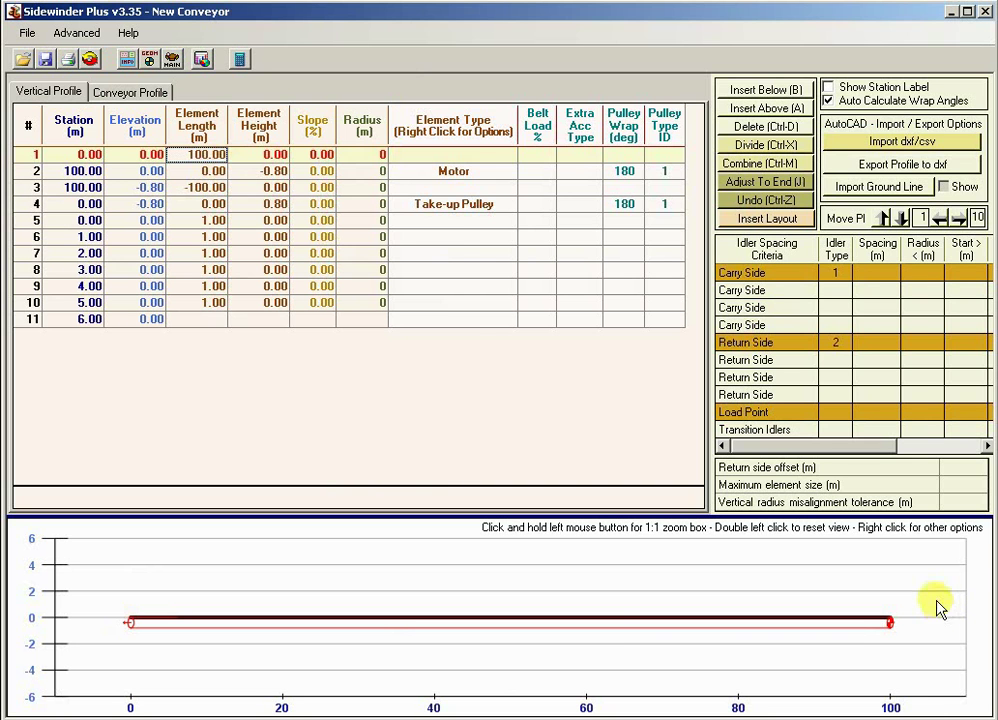
- Delete the six leftover 1 m elements below the take-up pulley row
{"action": "left_click", "coordinate": [447, 222]}
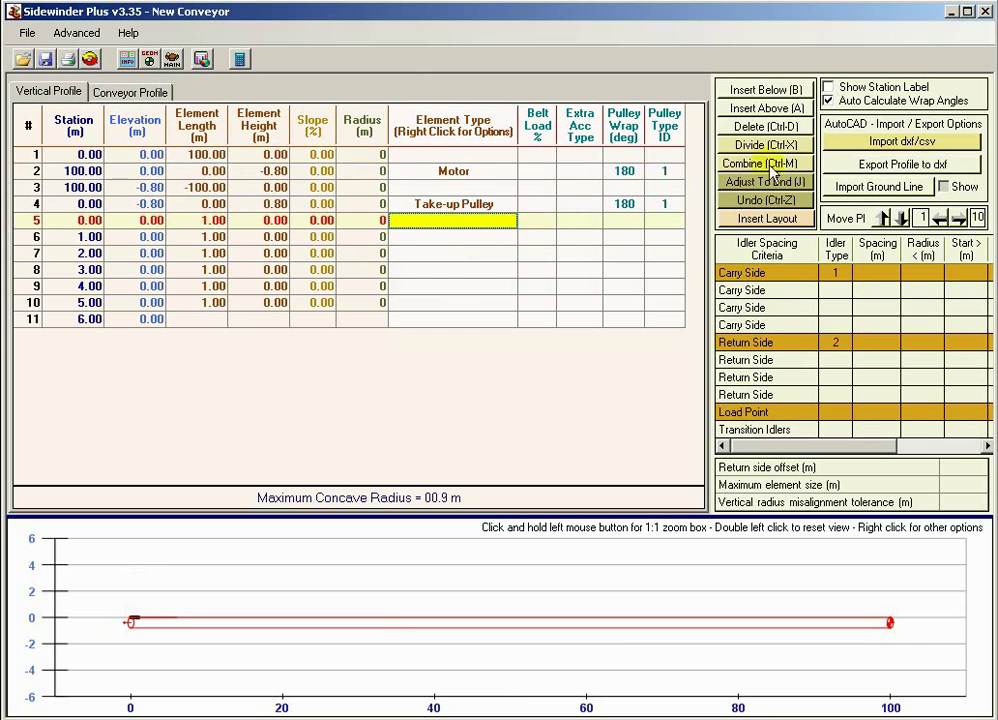
{"action": "left_click", "coordinate": [474, 255]}
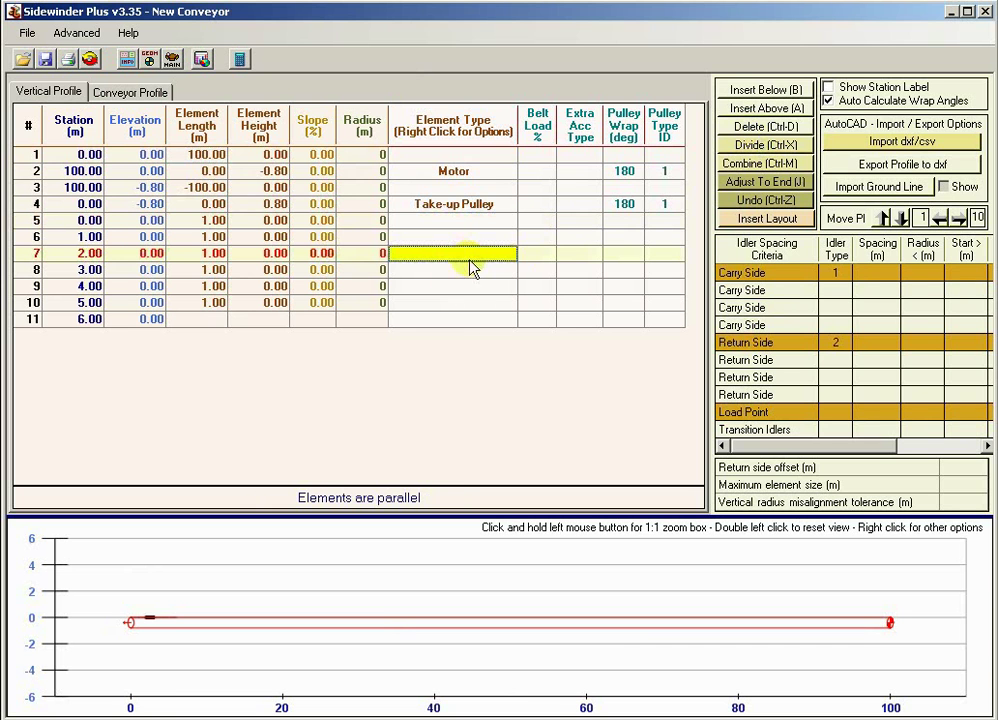
{"action": "left_click", "coordinate": [468, 269]}
{"action": "left_click", "coordinate": [455, 222]}
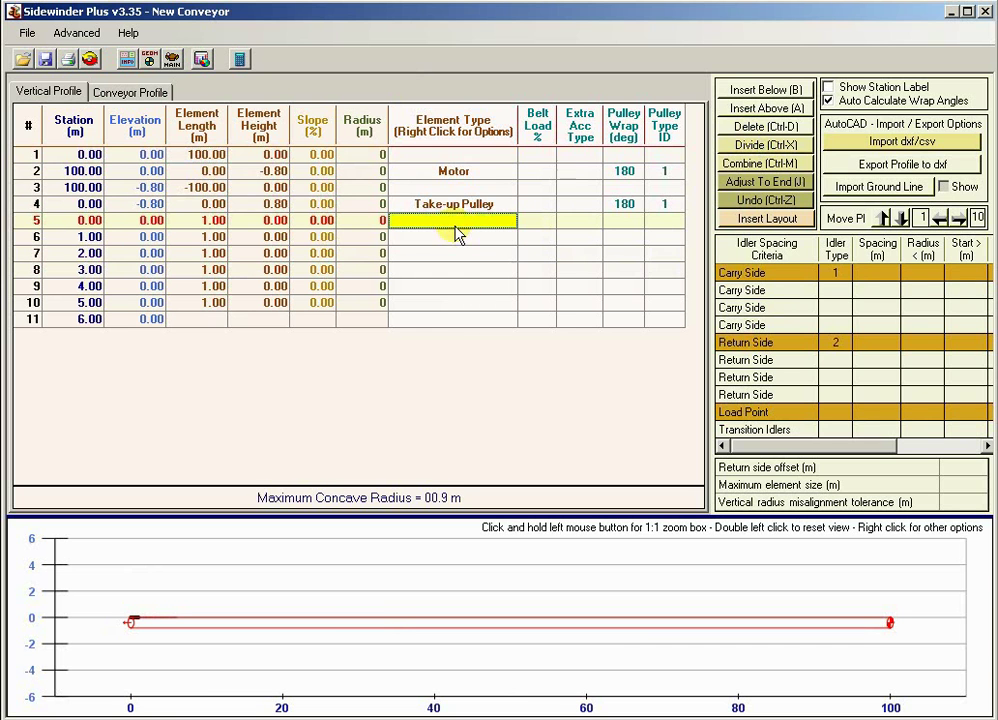
{"action": "left_click", "coordinate": [749, 130]}
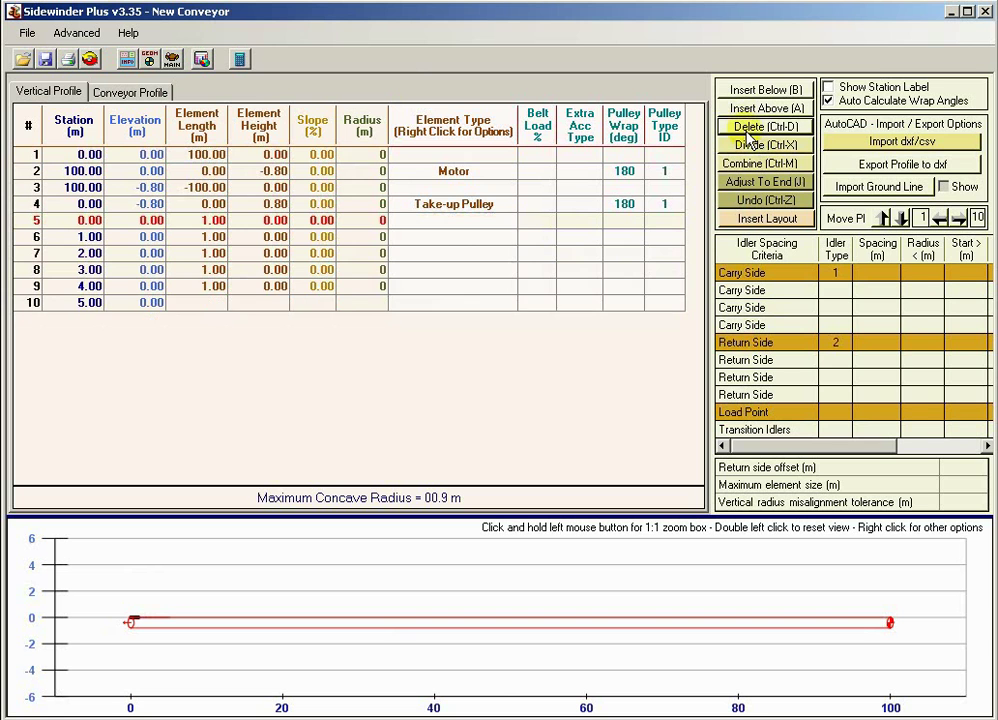
{"action": "left_click", "coordinate": [746, 133]}
{"action": "left_click", "coordinate": [746, 133]}
{"action": "left_click", "coordinate": [746, 133]}
{"action": "left_click", "coordinate": [746, 133]}
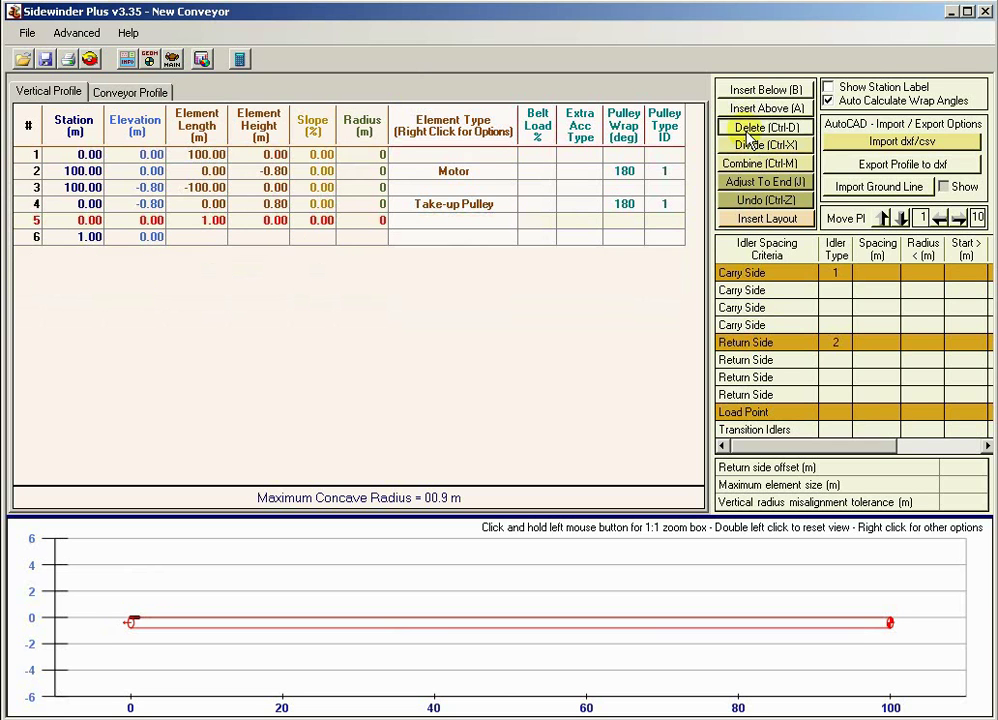
{"action": "left_click", "coordinate": [746, 133]}
- Check the four remaining rows: 100 m carry run, motor, -100 m return and take-up pulley
{"action": "left_click", "coordinate": [200, 157]}
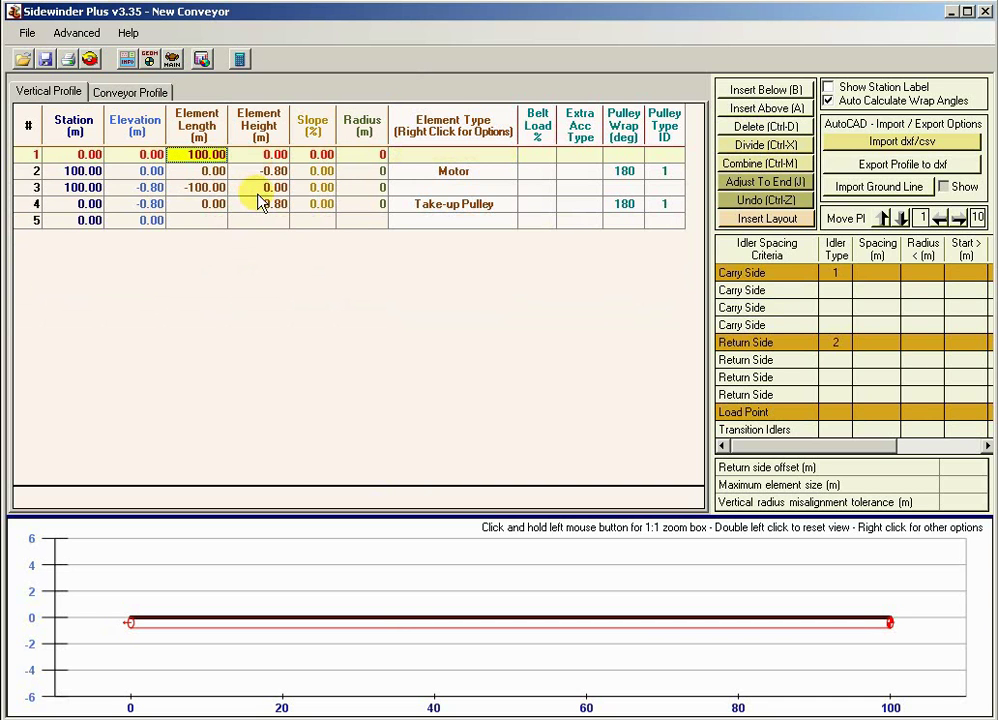
{"action": "key", "text": "Down"}
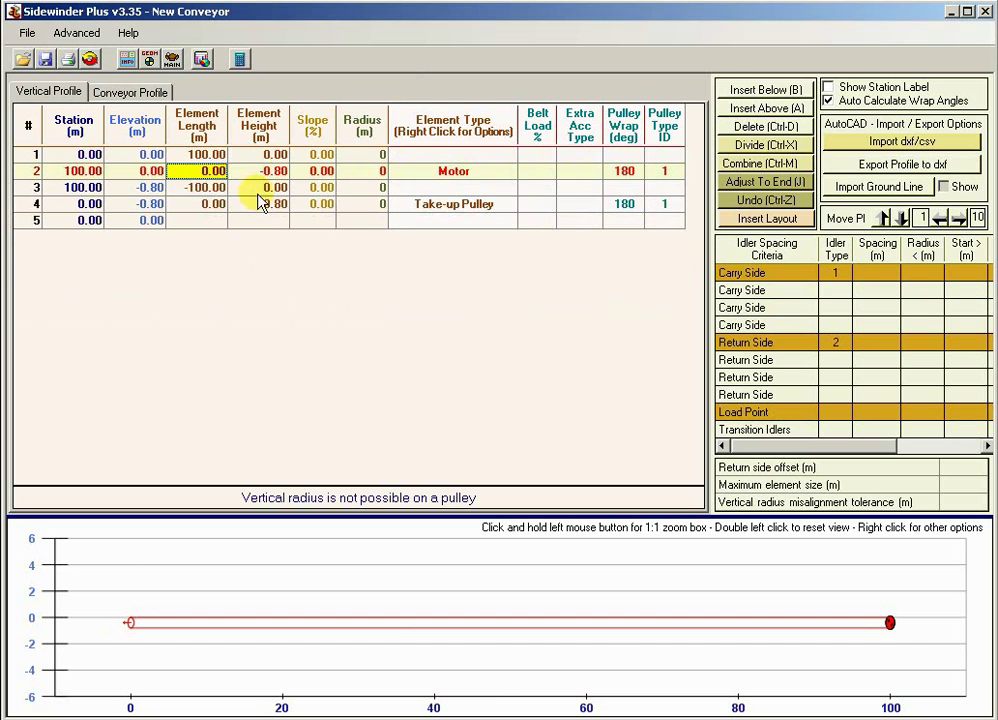
{"action": "key", "text": "Down"}
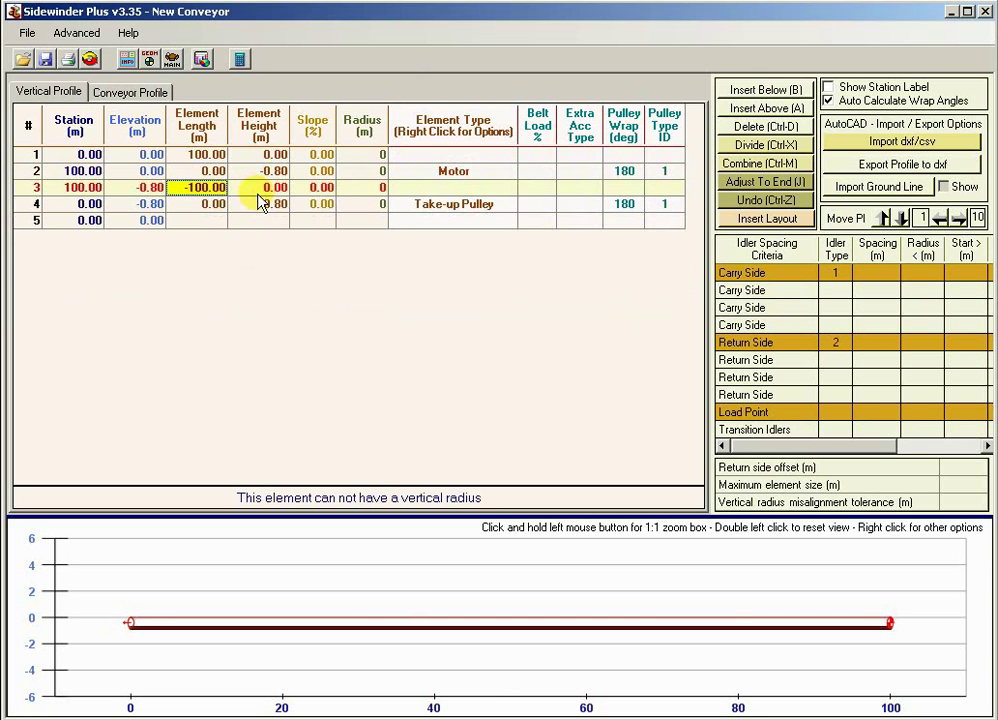
{"action": "key", "text": "Down"}
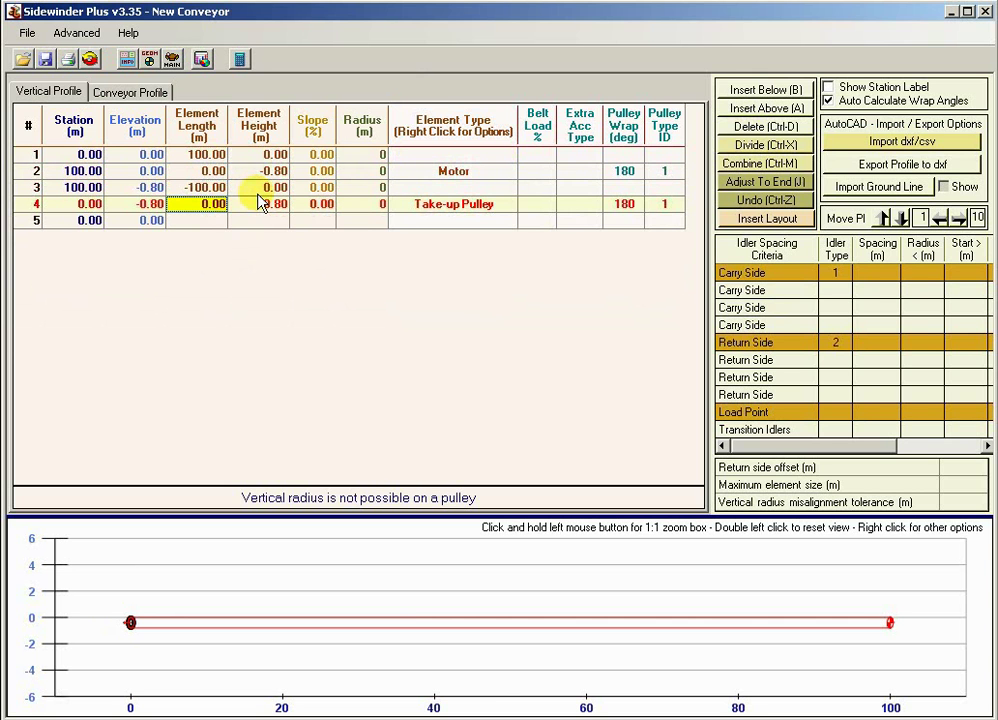
{"action": "key", "text": "Right"}
{"action": "key", "text": "Right"}
{"action": "key", "text": "Right"}
{"action": "key", "text": "Right"}
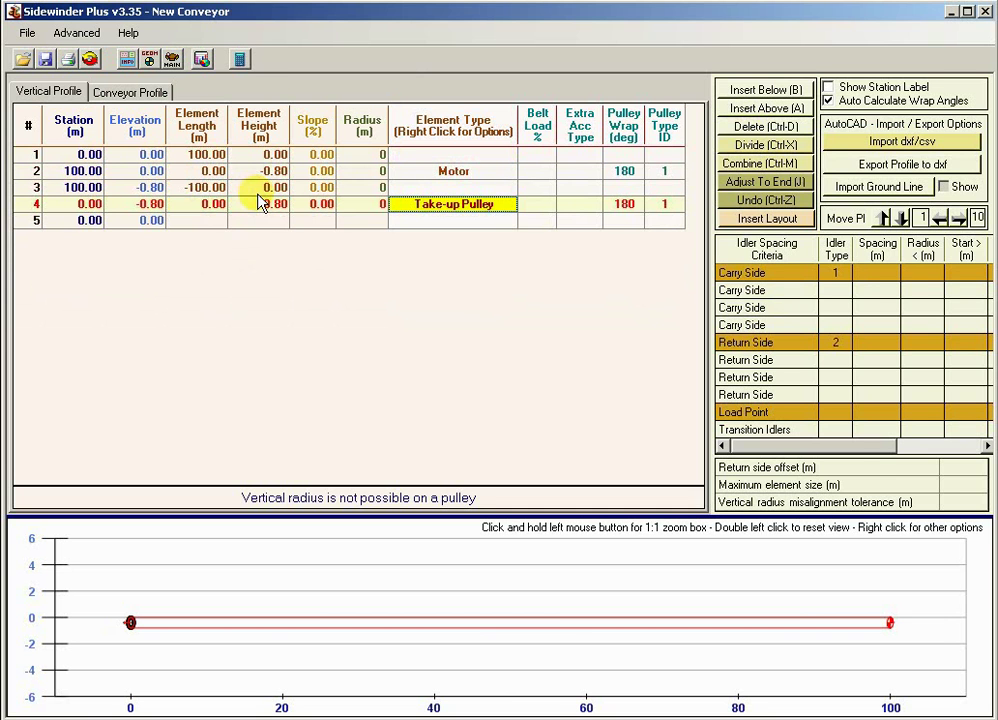
- Calculate the conveyor and view the Case summary: 22.0 kW motor, EP-315 belt at 3.40 m/s
{"action": "left_click", "coordinate": [241, 61]}
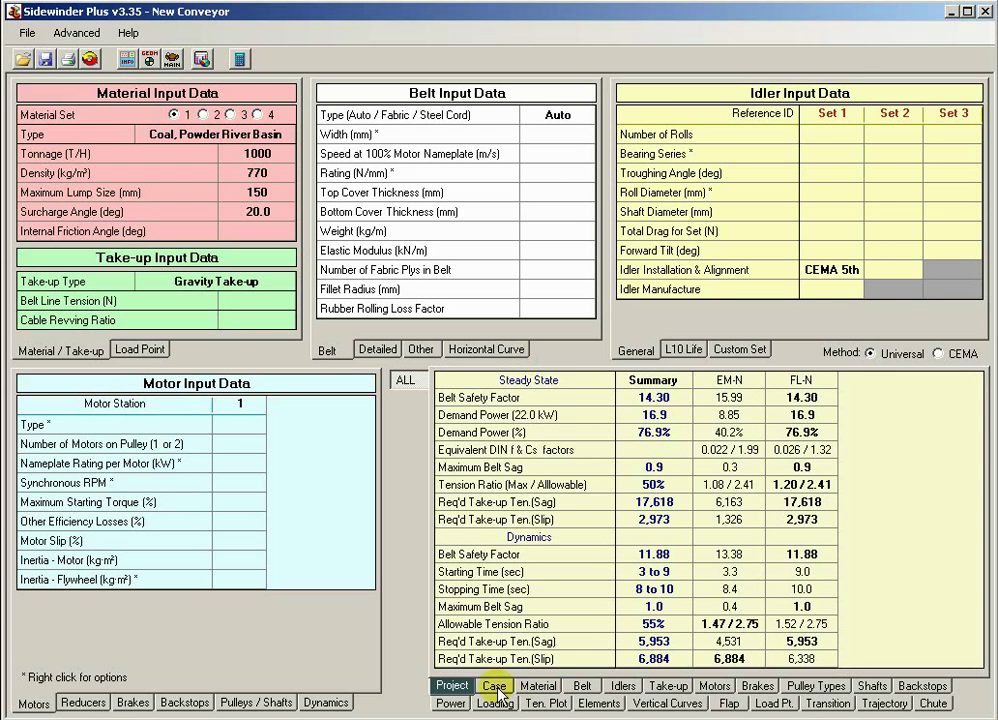
{"action": "left_click", "coordinate": [495, 686]}
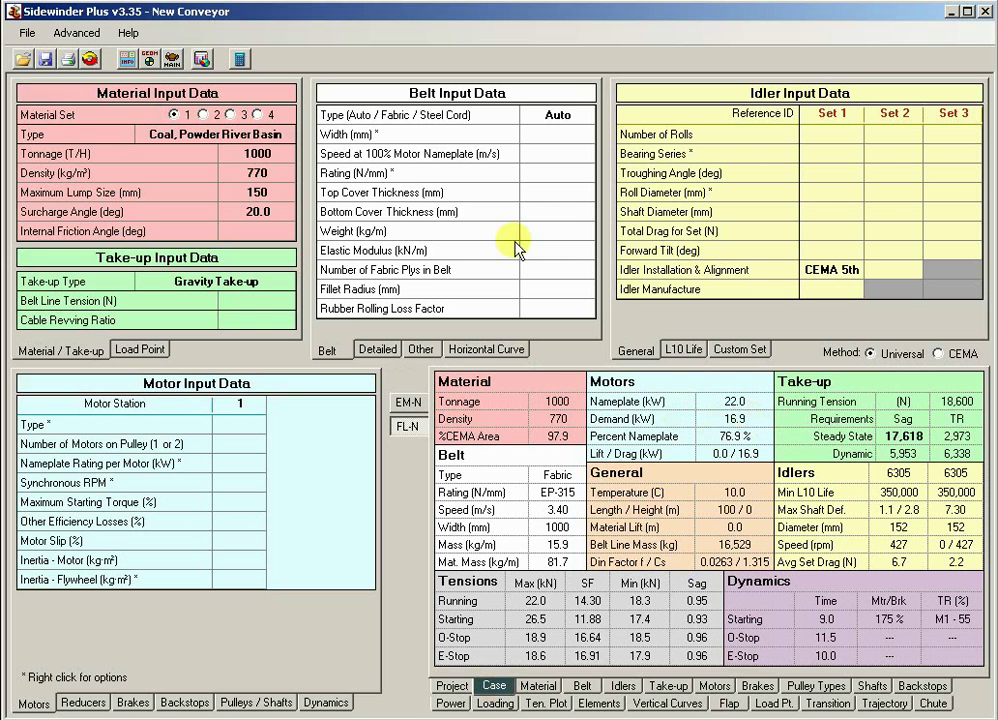
- Change Tonnage from 200 to 2500 T/H, re-solve, and display the Fully Loaded loading plot
{"action": "left_click", "coordinate": [270, 158]}
{"action": "left_click", "coordinate": [273, 166]}
{"action": "left_click", "coordinate": [276, 160]}
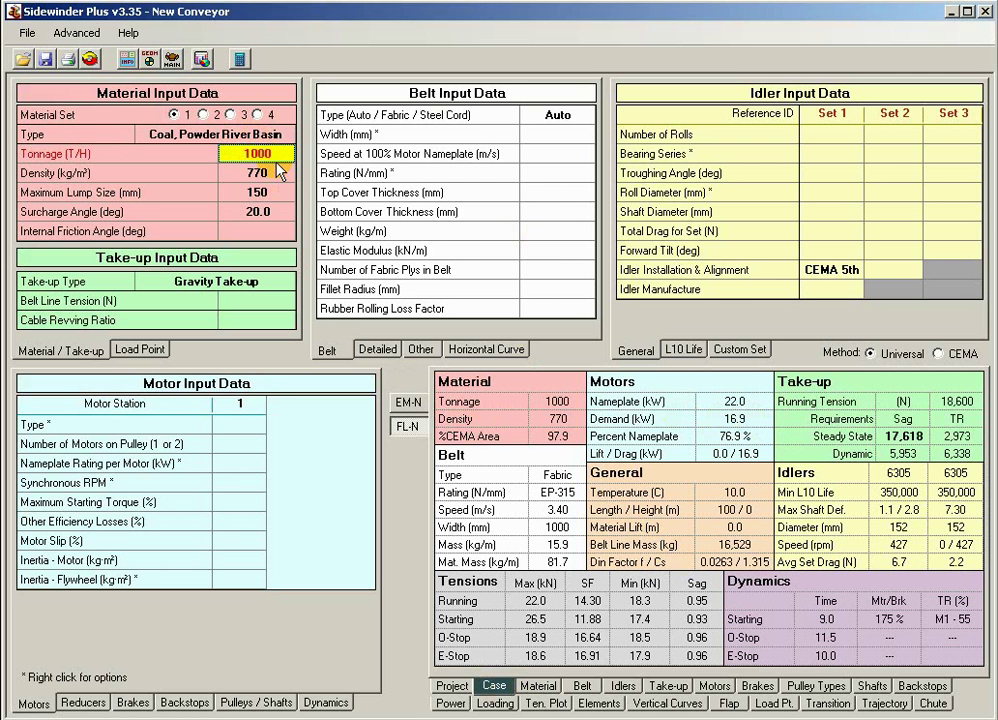
{"action": "type", "text": "200"}
{"action": "key", "text": "Return"}
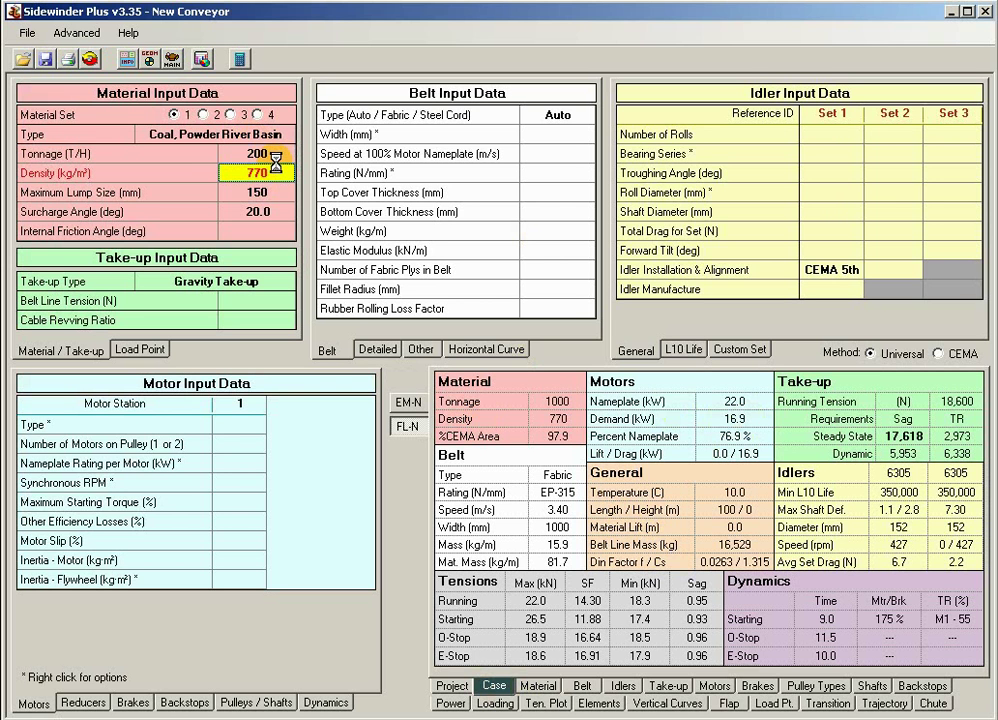
{"action": "left_click", "coordinate": [276, 158]}
{"action": "type", "text": "2500"}
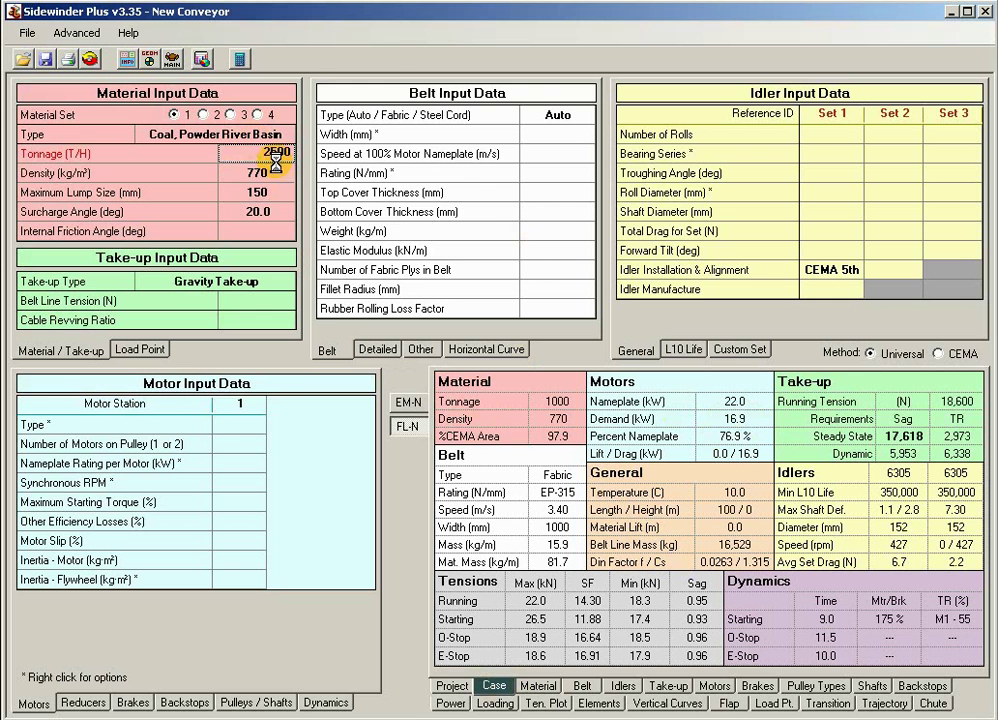
{"action": "key", "text": "Return"}
{"action": "left_click", "coordinate": [239, 59]}
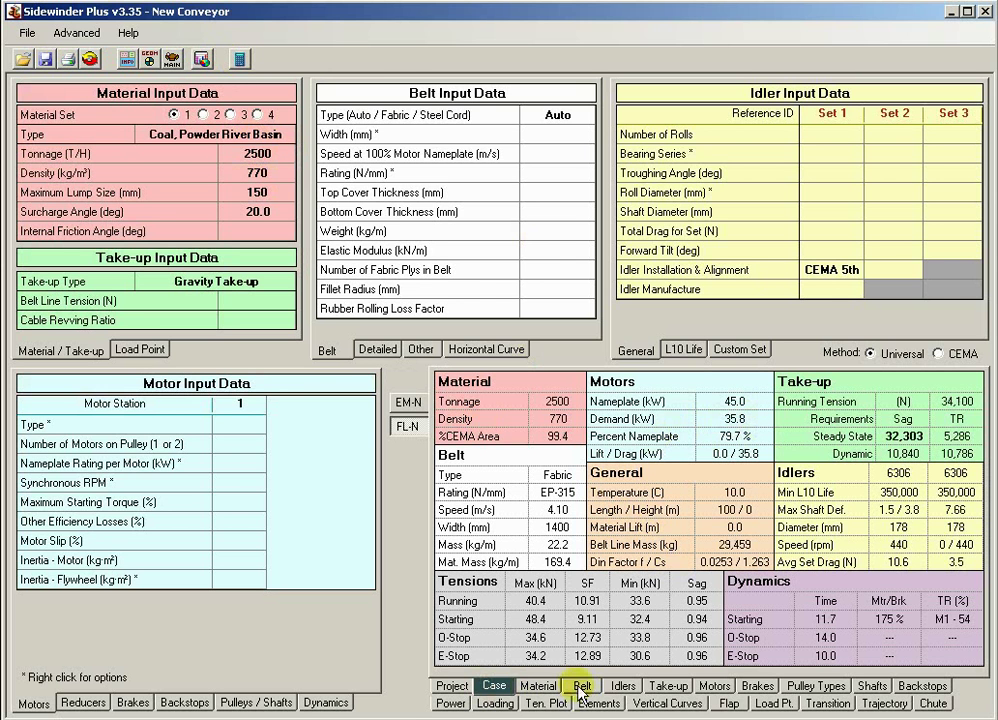
{"action": "left_click", "coordinate": [495, 705]}
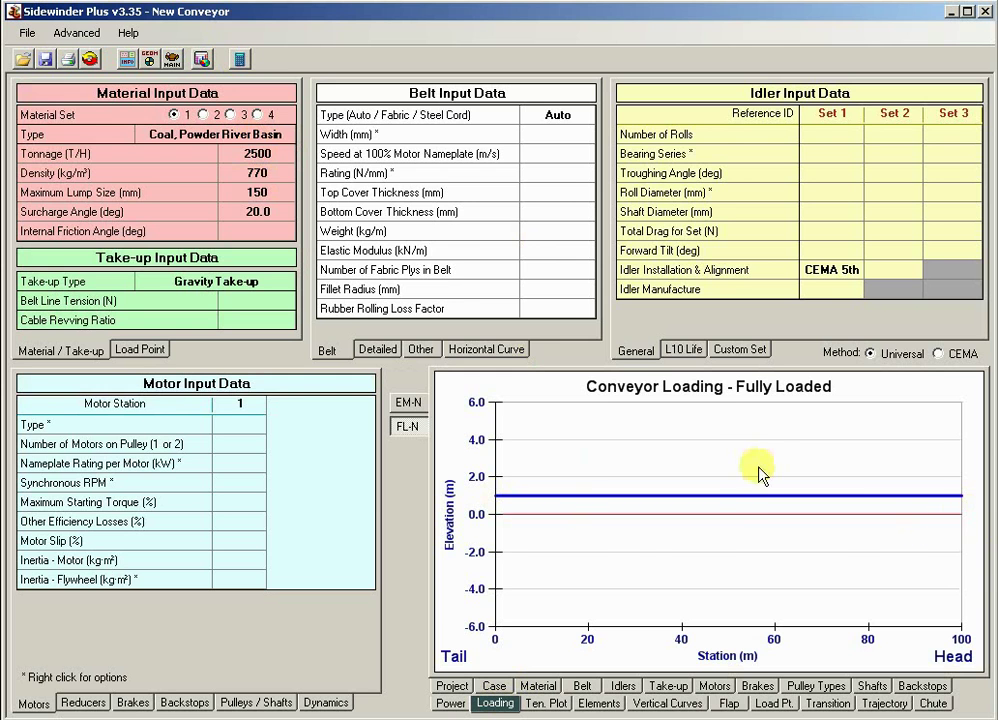
- Go back to the Vertical Profile editor showing the four-element flat 100 m loop
{"action": "left_click", "coordinate": [149, 59]}
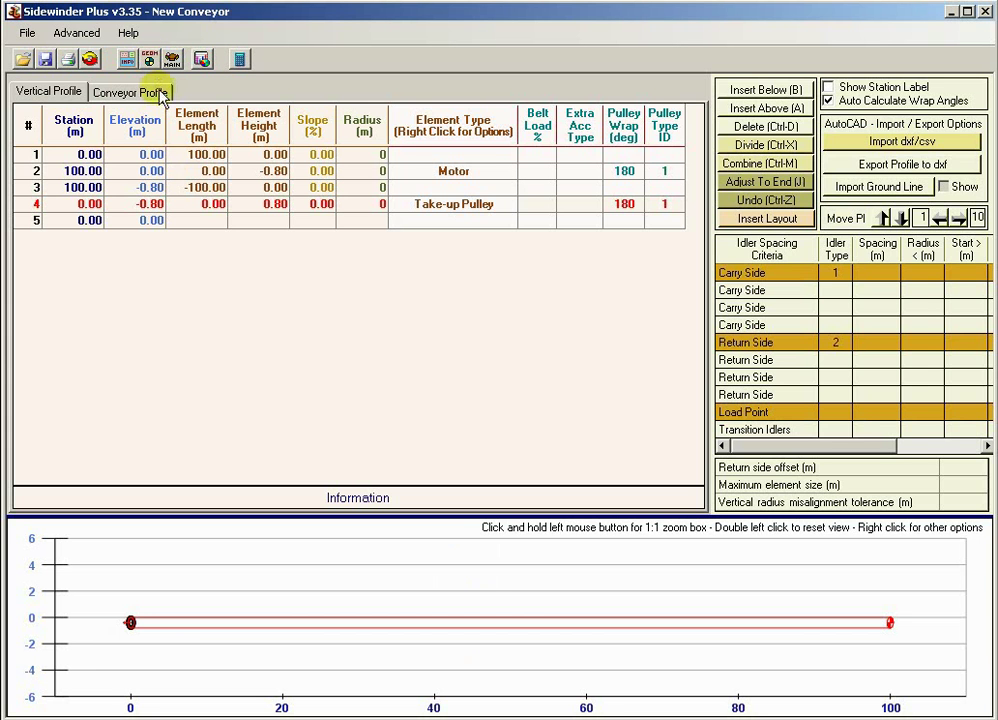